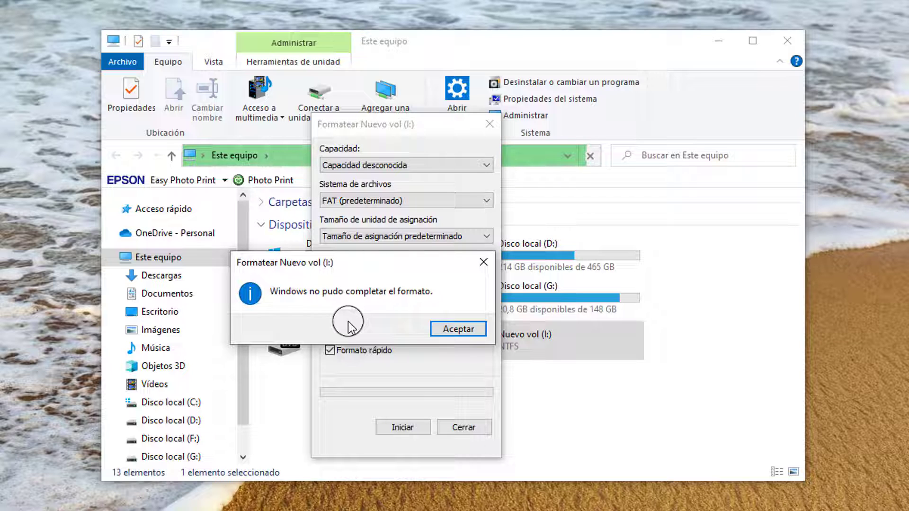
Dismiss the formatting error messages for Nuevo vol (I:) and close its format dialog
click(458, 329)
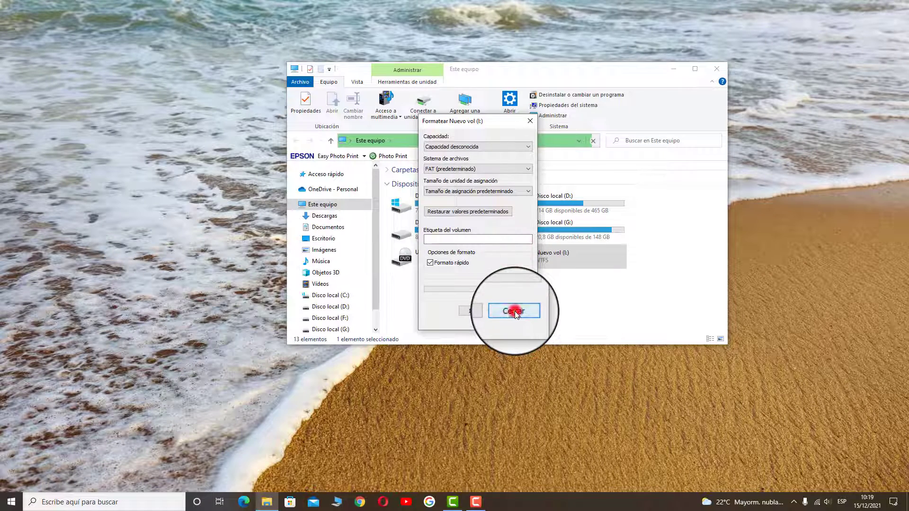
click(515, 312)
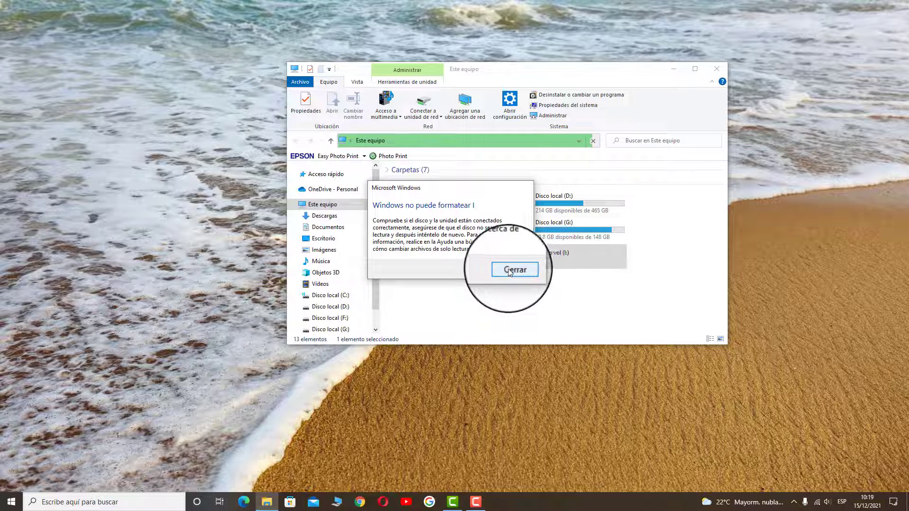
click(514, 271)
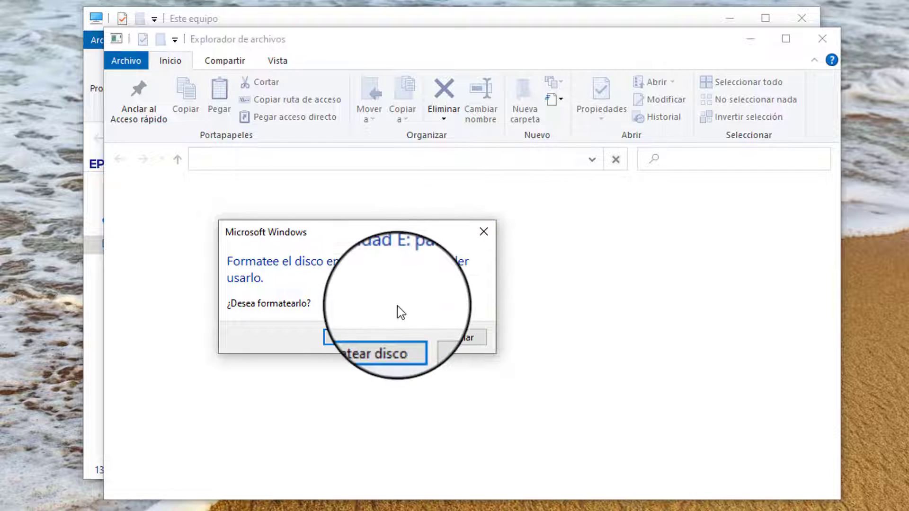
Try to quick format Unidad USB (E:) with the default FAT file system and allocation size
click(377, 338)
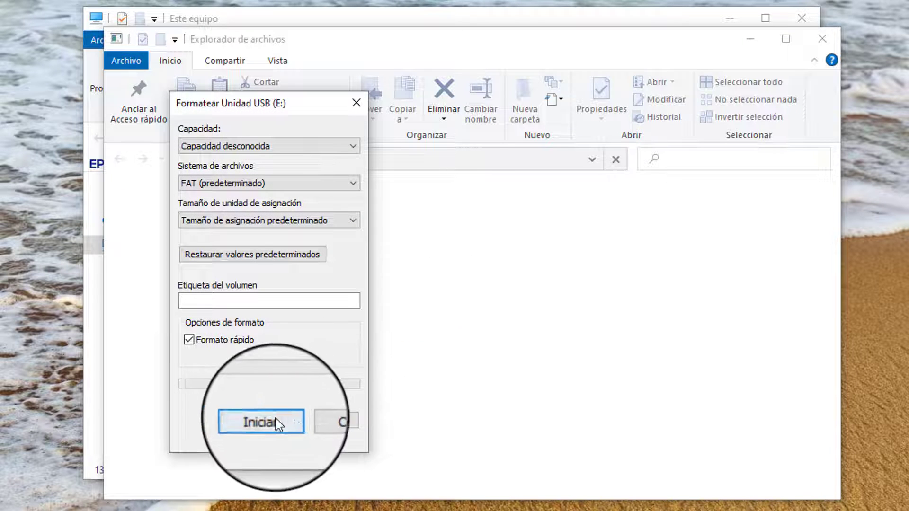
click(267, 419)
click(443, 322)
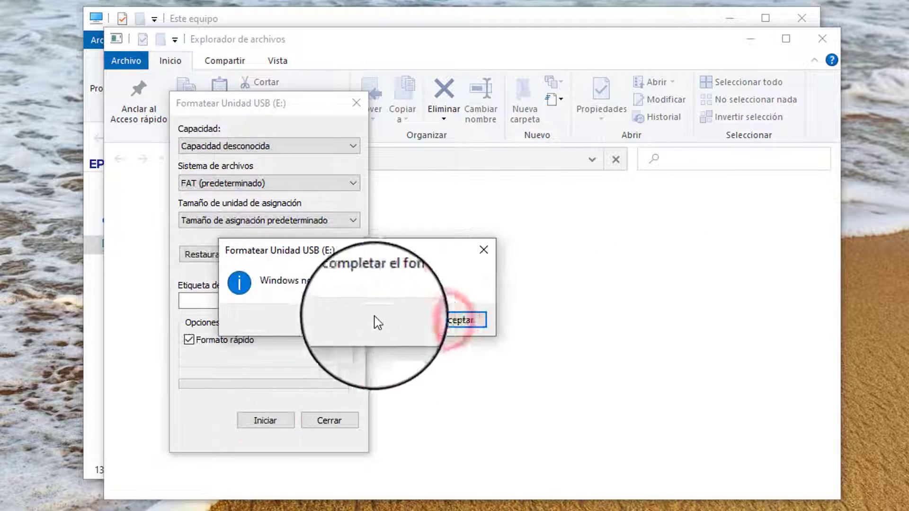
click(465, 322)
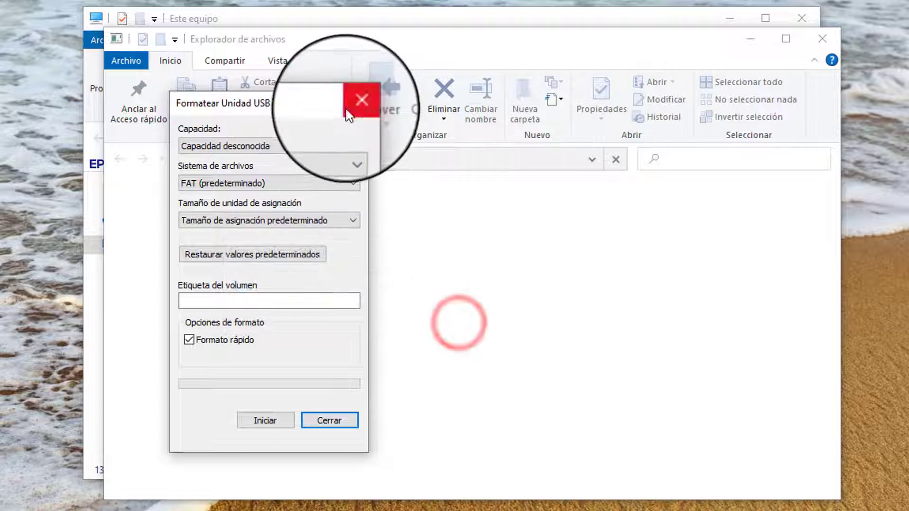
click(355, 102)
Cancel the format prompt for drive E: and close the Este equipo window
click(460, 352)
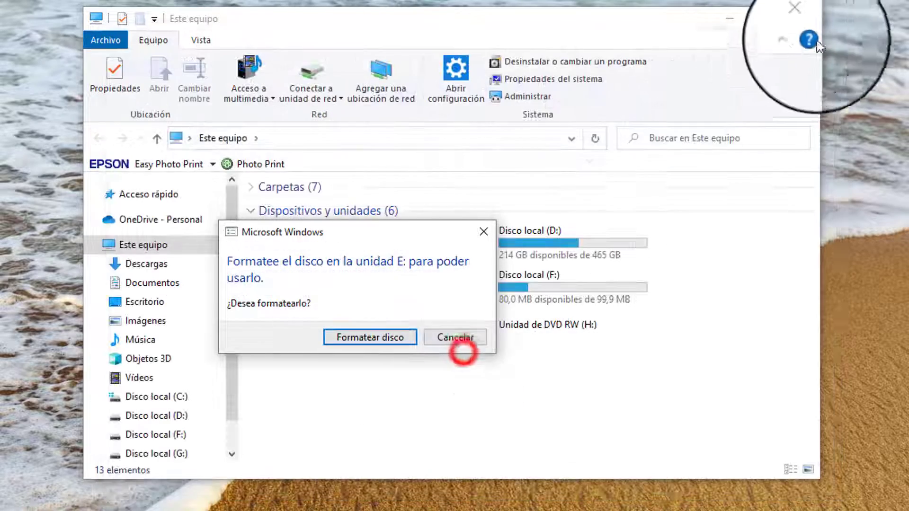
click(480, 228)
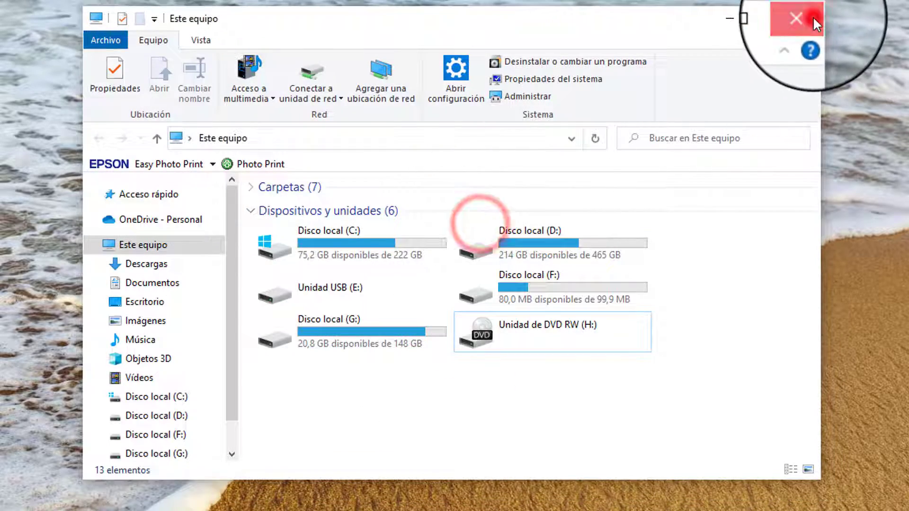
click(805, 17)
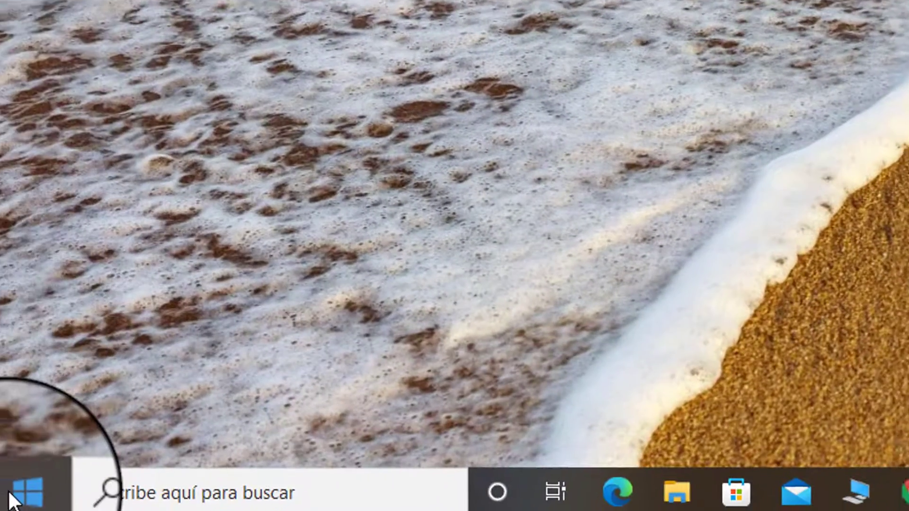
Open Disk Management (Administración de discos) and locate the unallocated space of the removable Disco 3
right_click(14, 497)
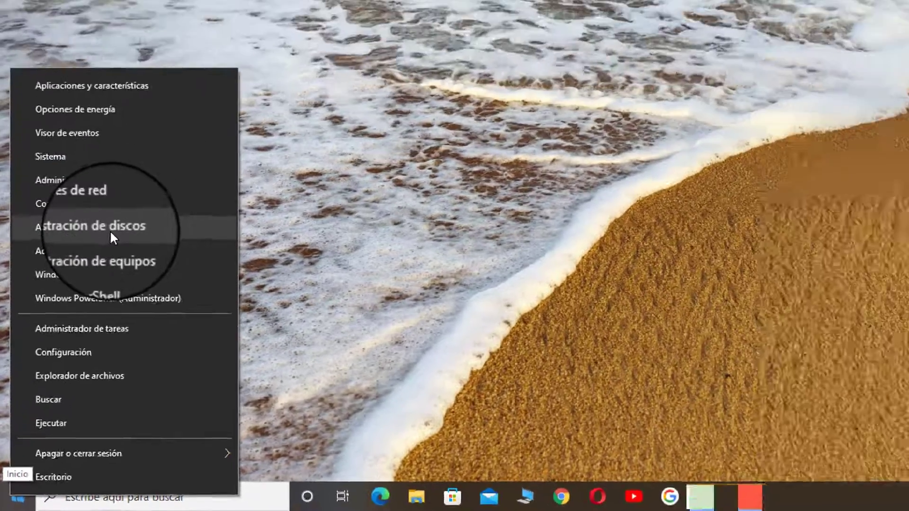
click(110, 230)
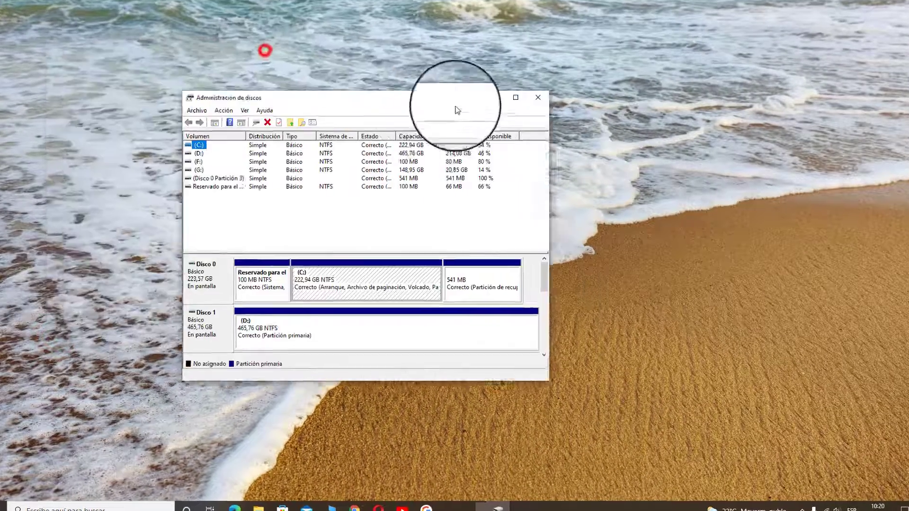
click(544, 275)
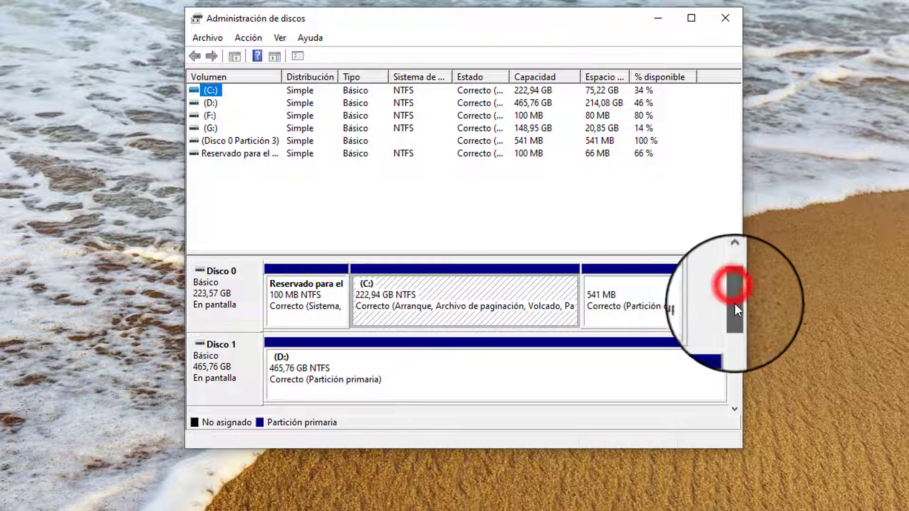
drag(735, 305, 736, 354)
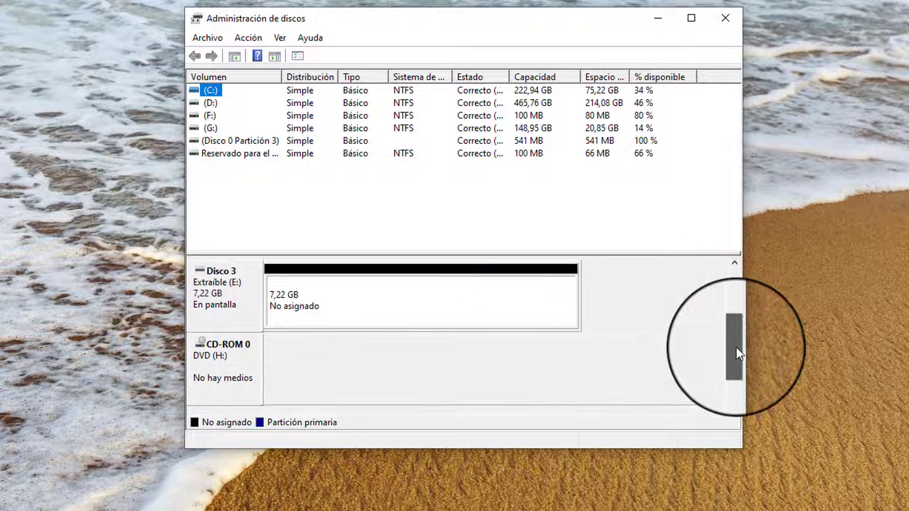
click(326, 307)
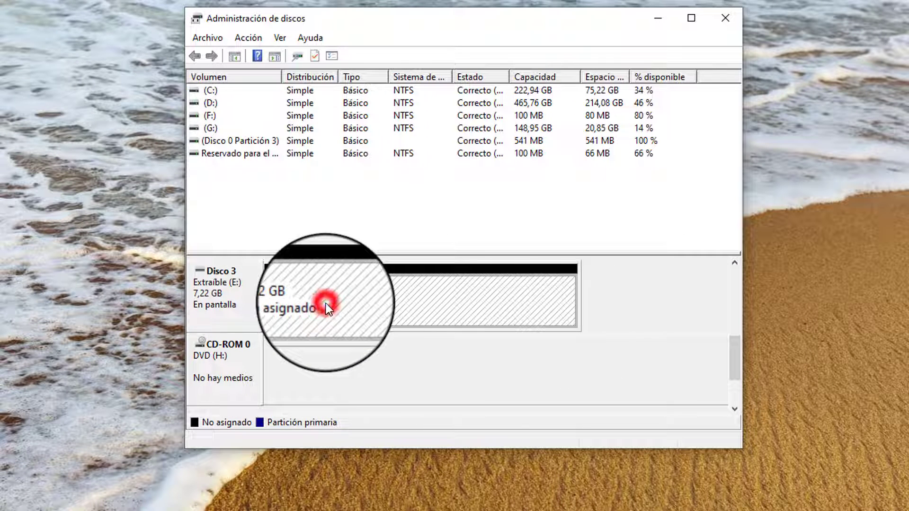
click(224, 295)
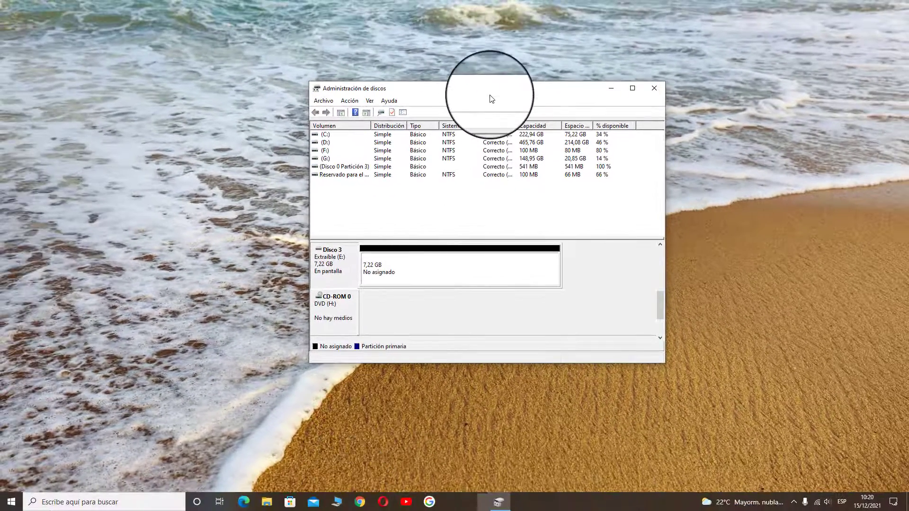
Place an Este equipo window beside Disk Management and select Unidad USB (E:) in it
drag(489, 98, 638, 97)
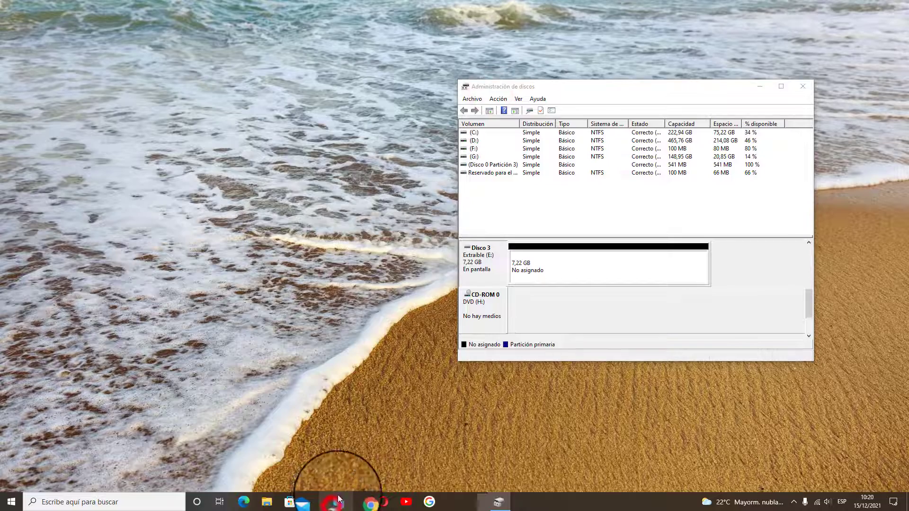
click(339, 498)
drag(646, 71, 336, 92)
click(140, 249)
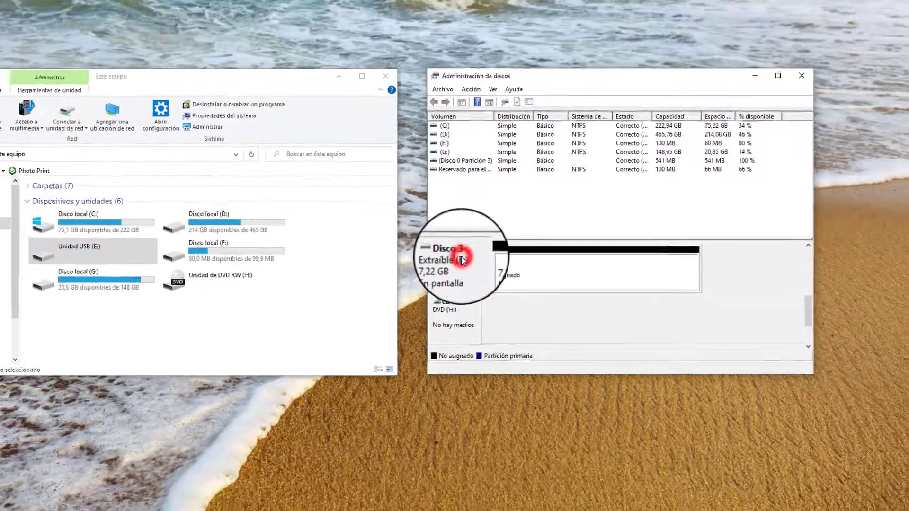
Examine Disco 3 and CD-ROM 0 in Disk Management to identify which entry is the USB drive
click(361, 341)
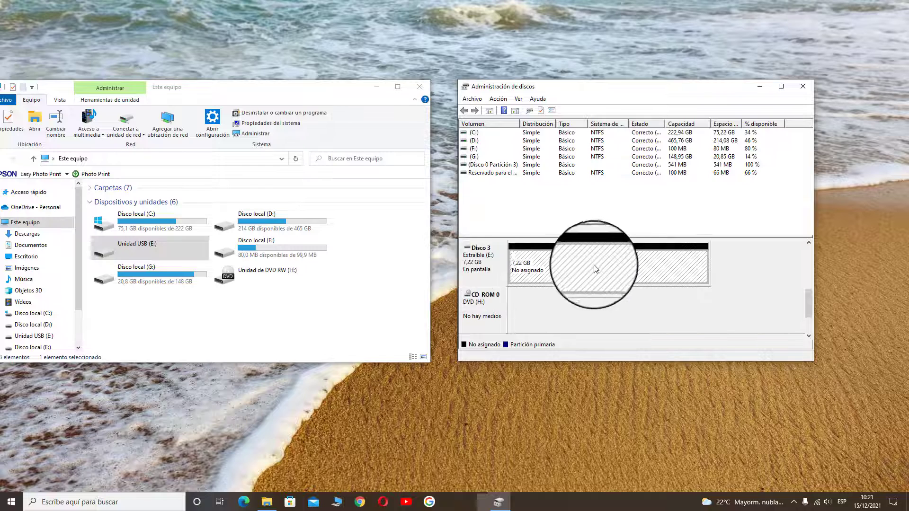
click(543, 304)
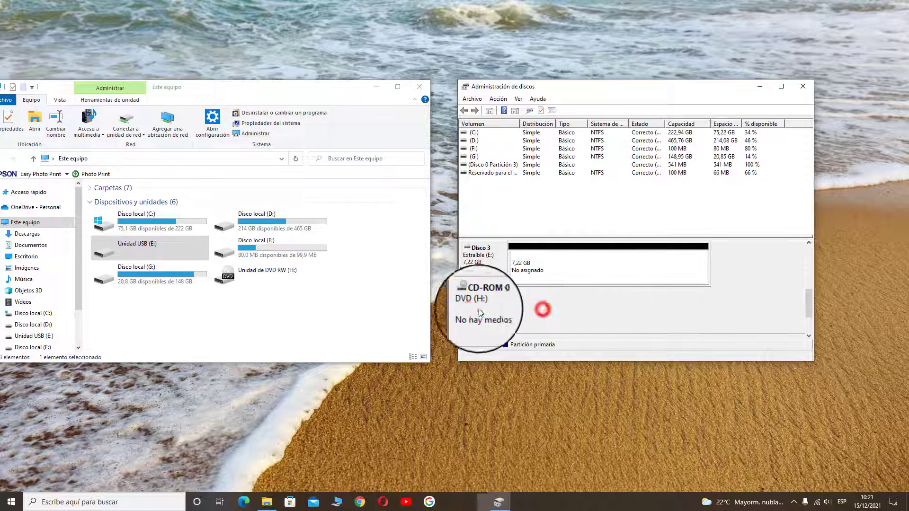
click(471, 308)
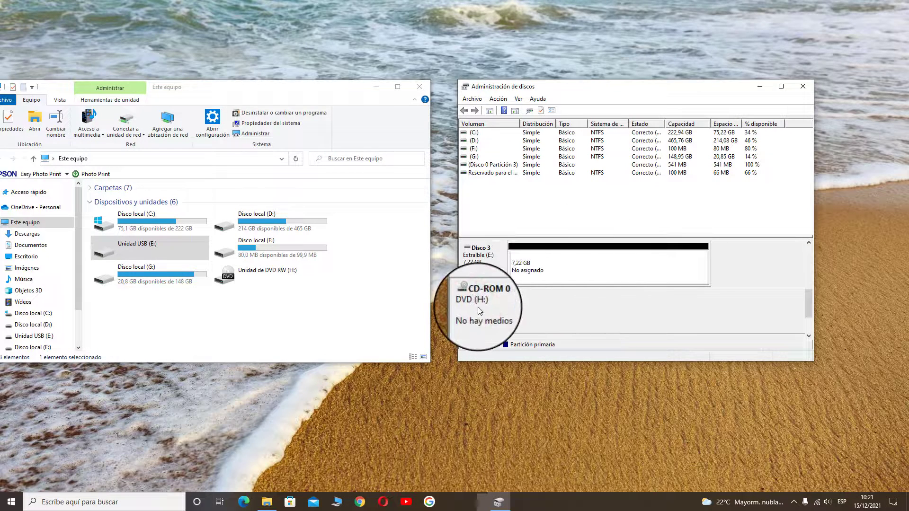
click(557, 266)
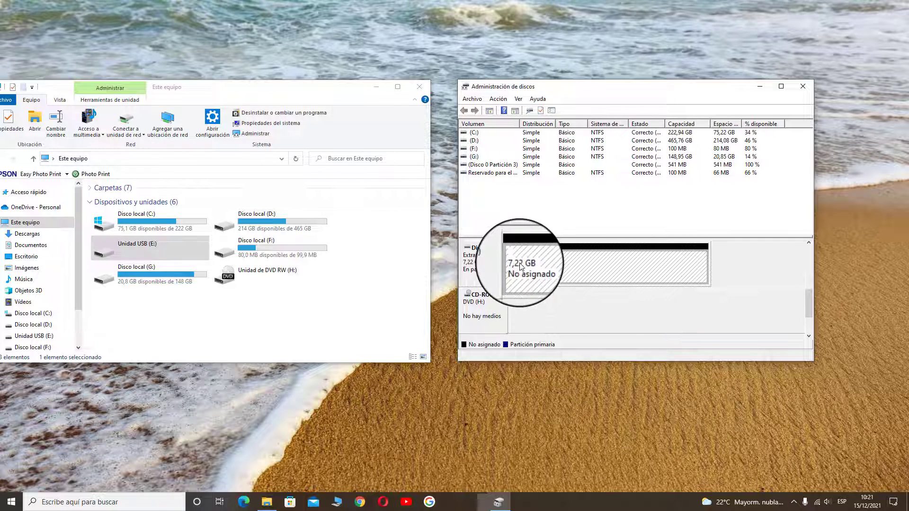
Close the Este equipo window and recentre Disk Management with Disco 3's unallocated space selected
click(420, 87)
drag(623, 91, 502, 98)
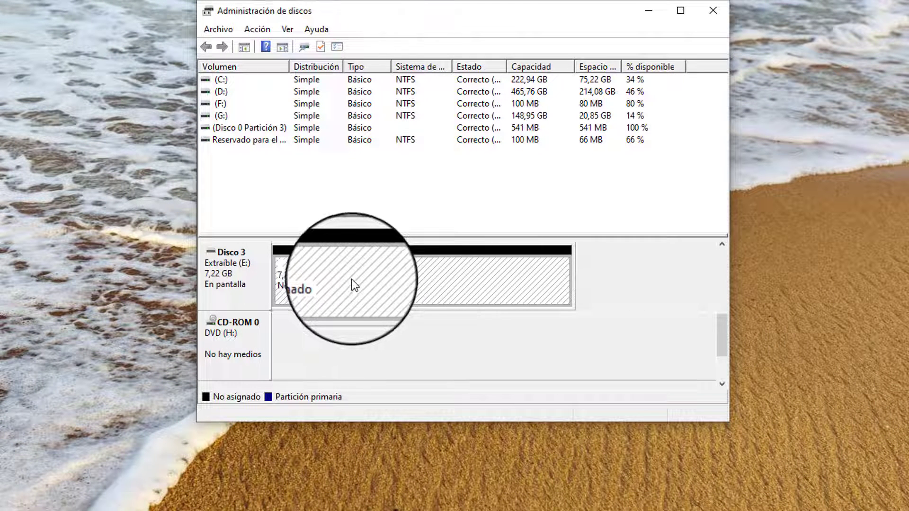
click(379, 277)
click(416, 280)
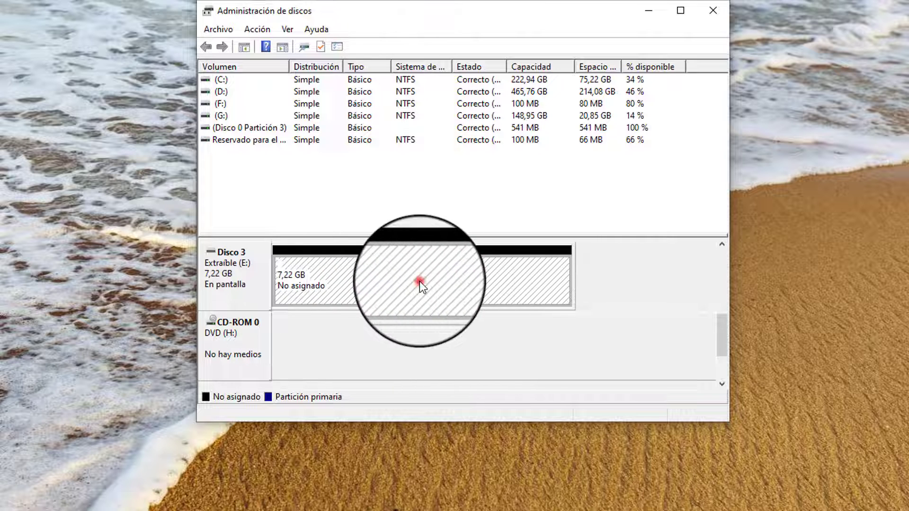
click(250, 282)
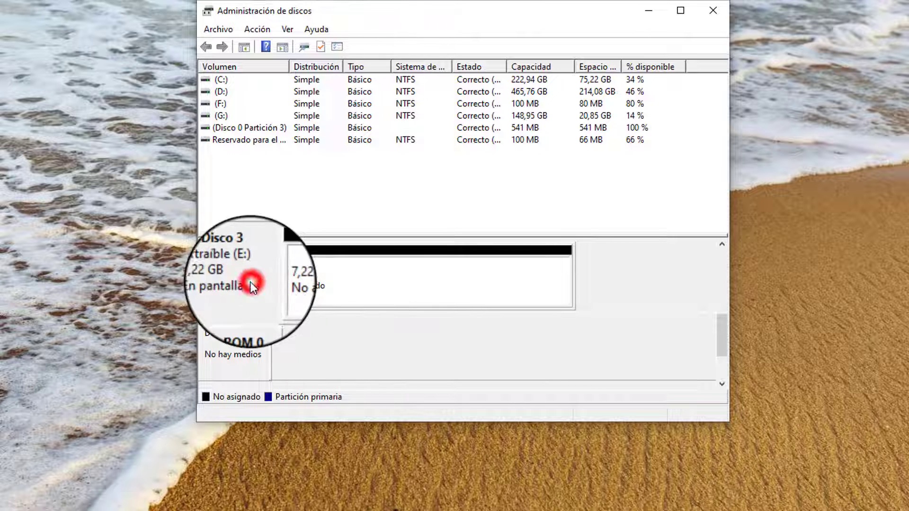
click(387, 278)
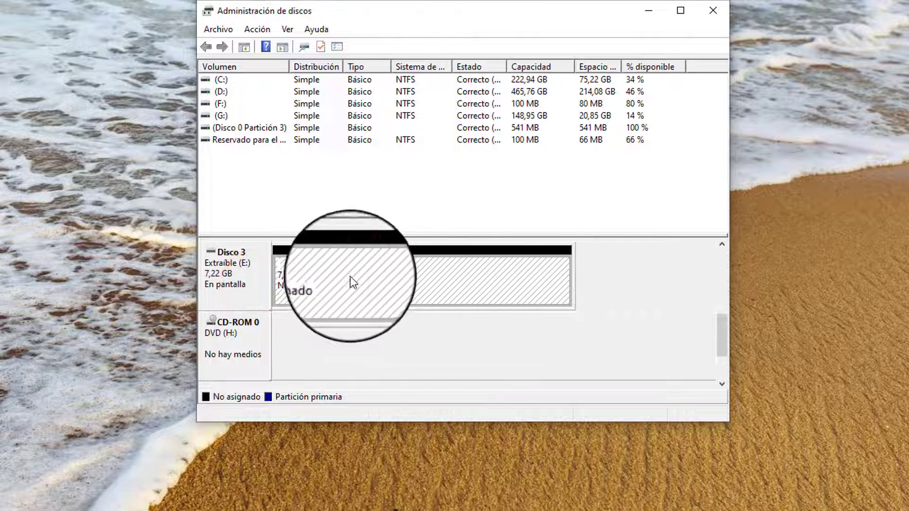
Create a new simple volume in Disco 3's unallocated space, accepting all of the wizard's default settings
right_click(395, 277)
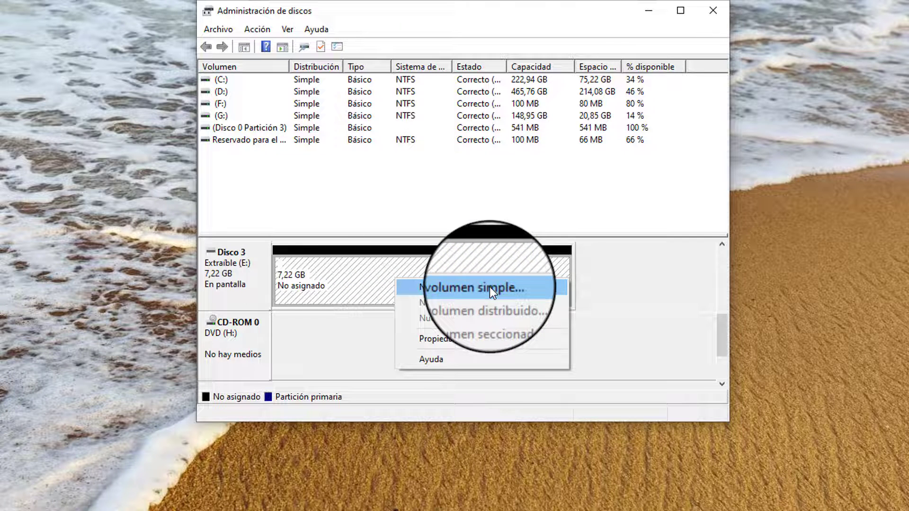
click(464, 287)
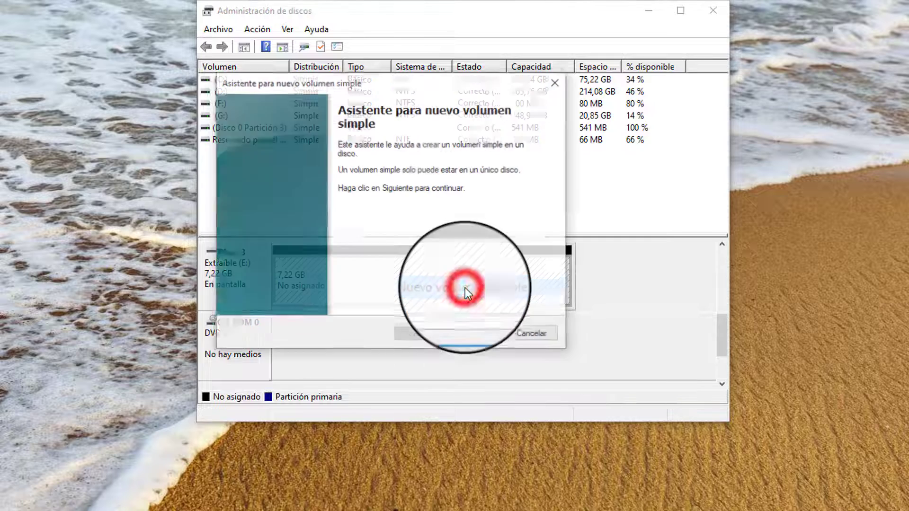
click(473, 334)
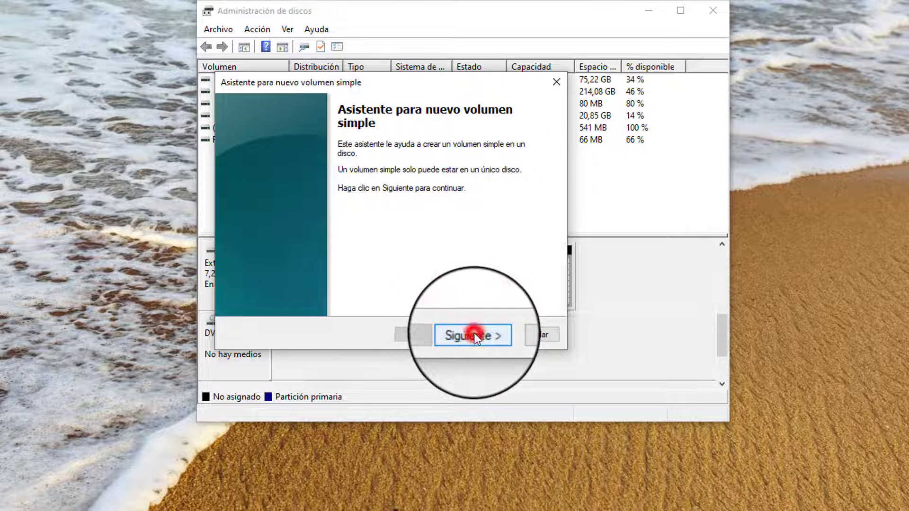
click(474, 334)
click(474, 333)
click(474, 333)
click(474, 336)
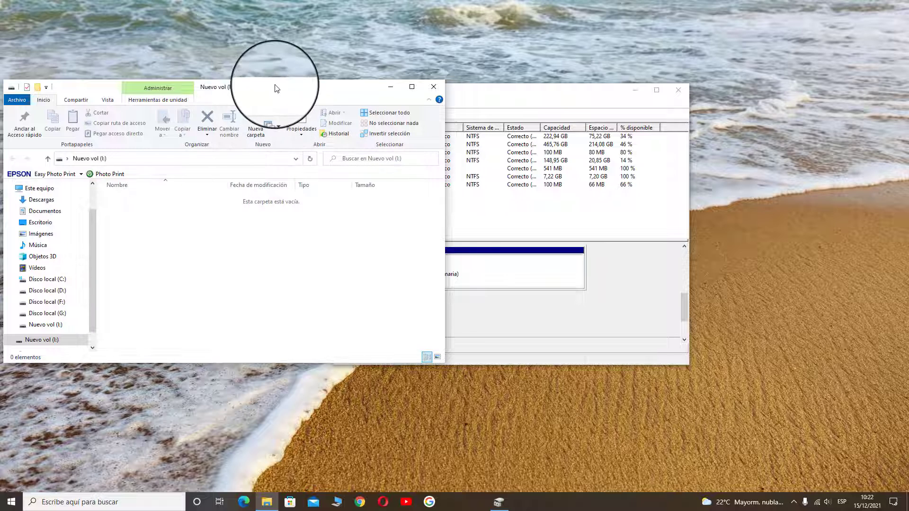
Close the Nuevo vol (I:) folder window and Disk Management
drag(278, 88, 521, 91)
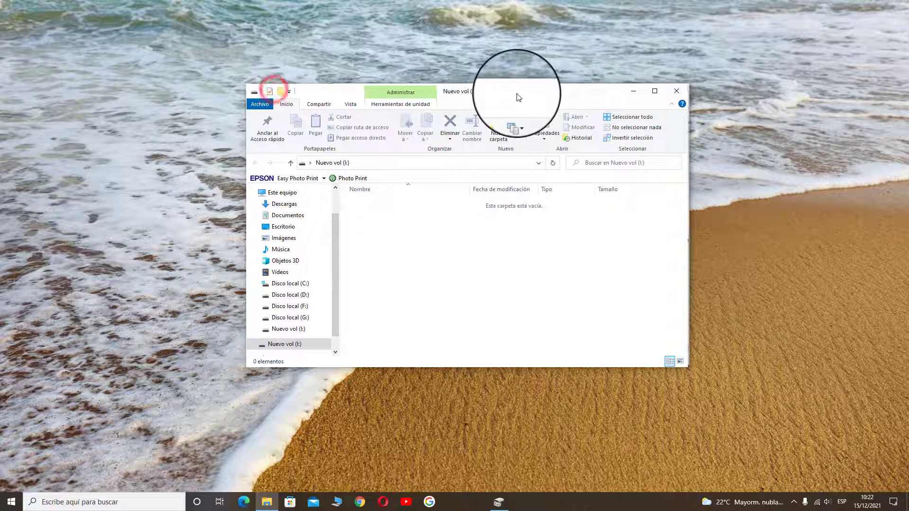
click(681, 95)
click(686, 93)
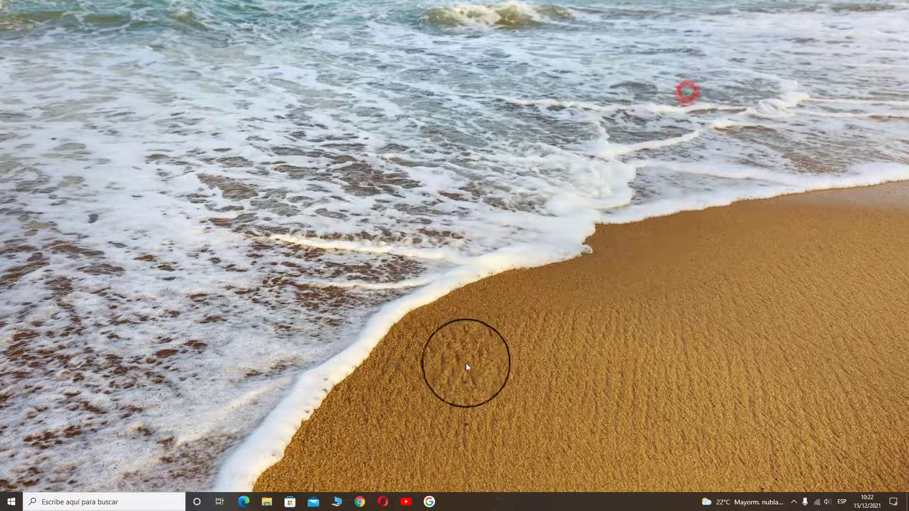
Check in Este equipo that Nuevo vol (I:) is listed and can be opened
click(336, 502)
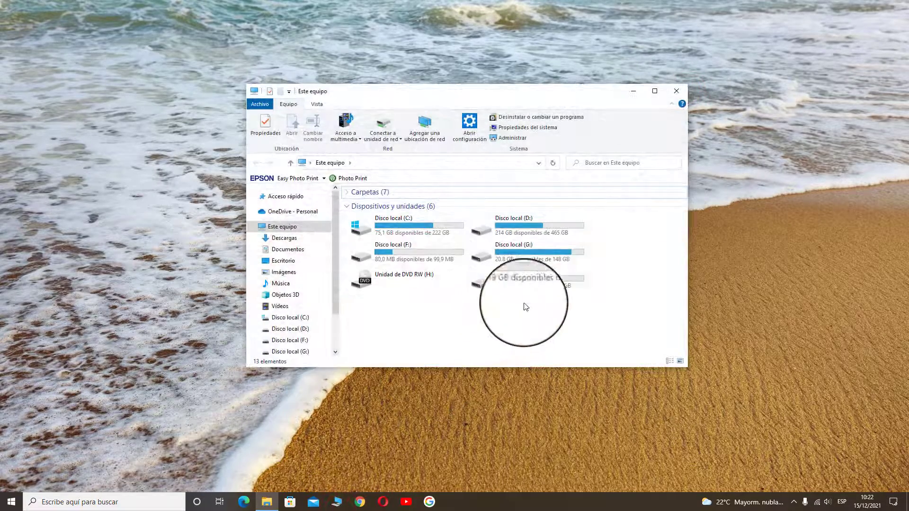
click(528, 273)
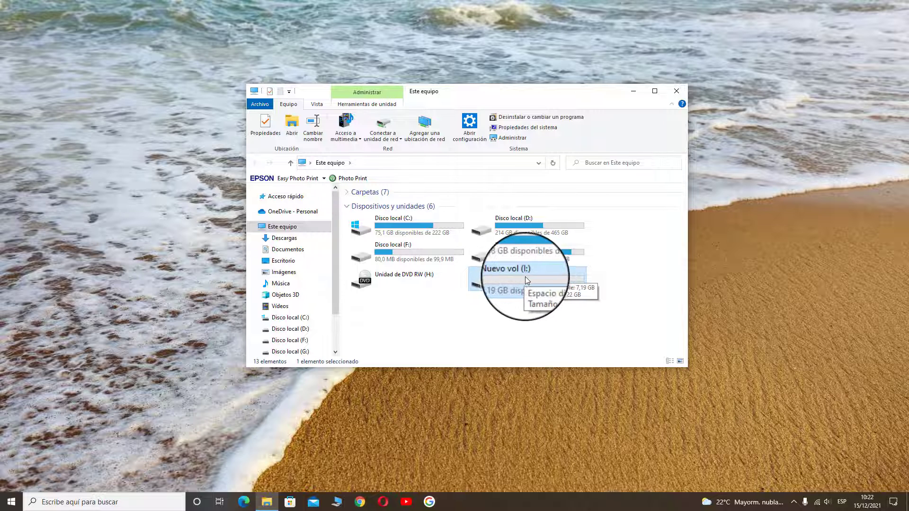
right_click(525, 278)
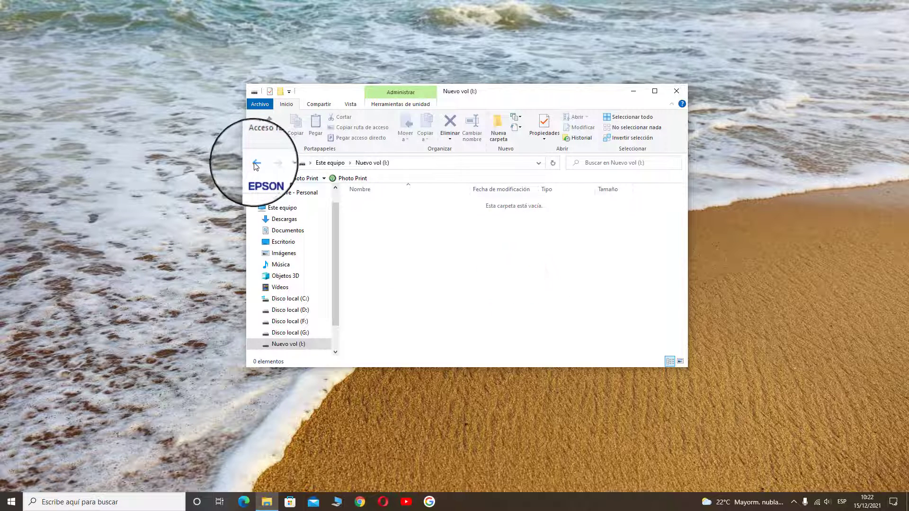
click(254, 163)
double_click(533, 285)
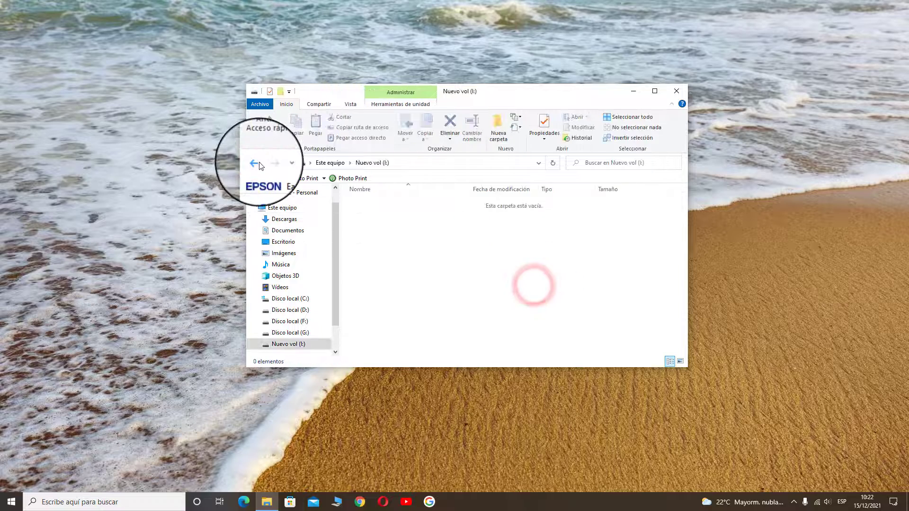
Reopen Nuevo vol (I:) from Este equipo several times to verify access, then return to the drive list and inspect its capacity
click(260, 162)
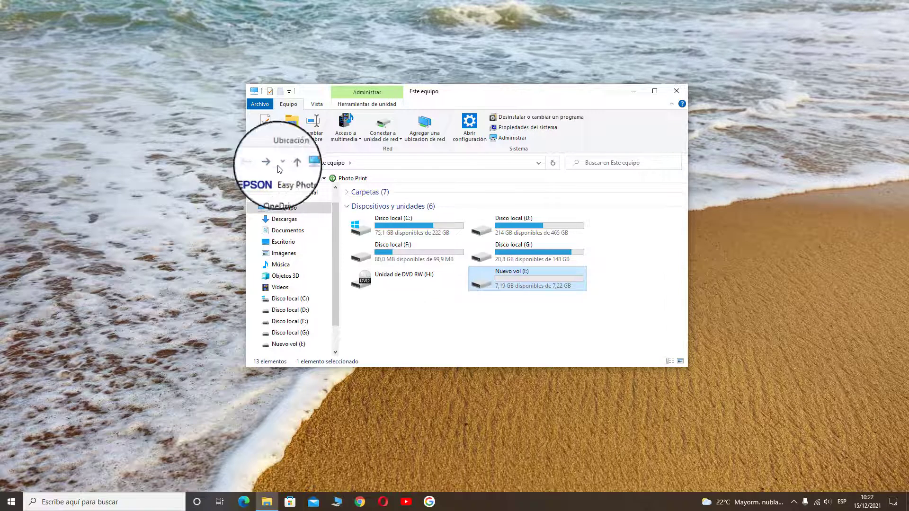
double_click(545, 280)
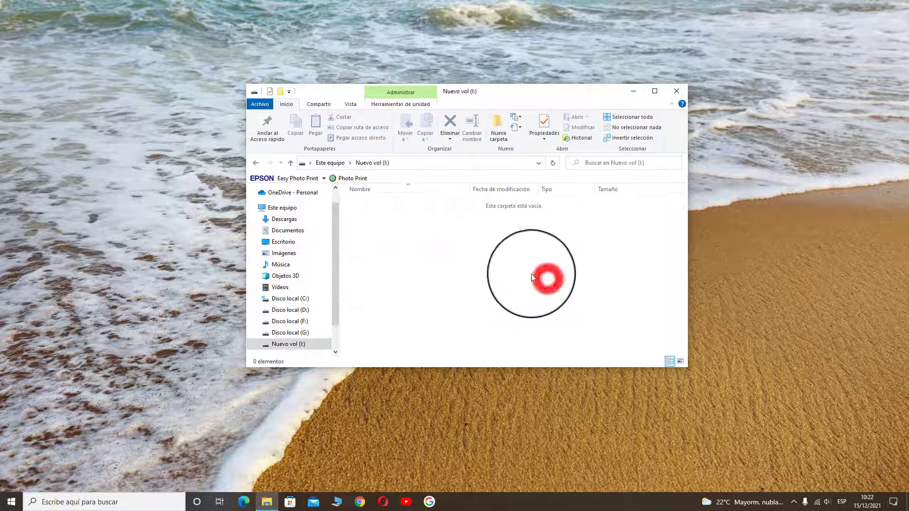
click(254, 163)
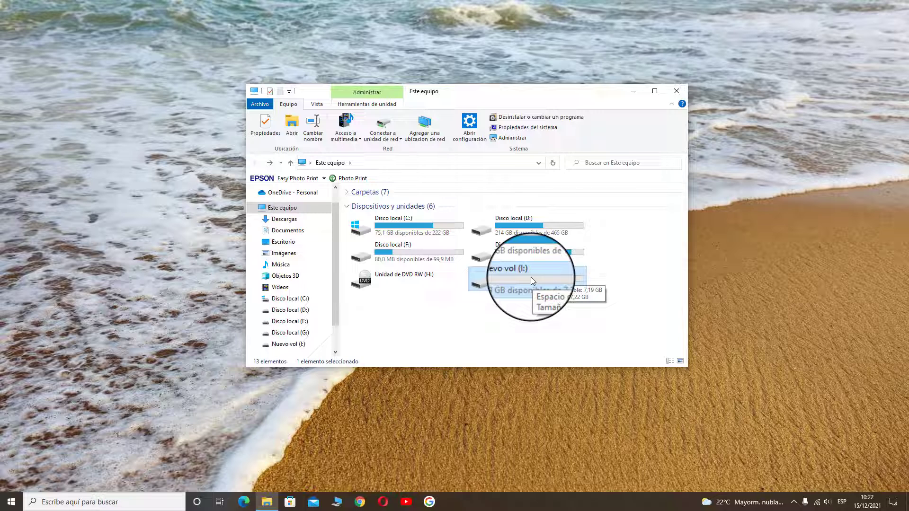
double_click(530, 277)
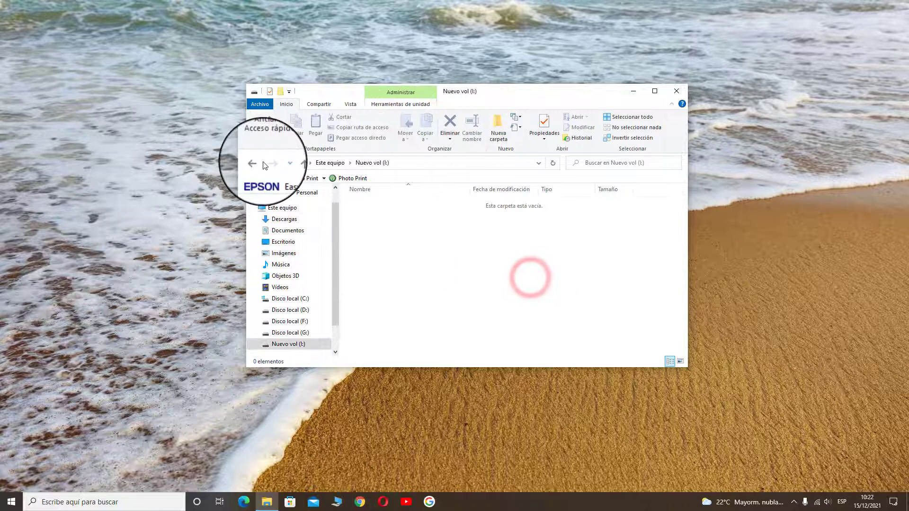
click(258, 163)
double_click(546, 279)
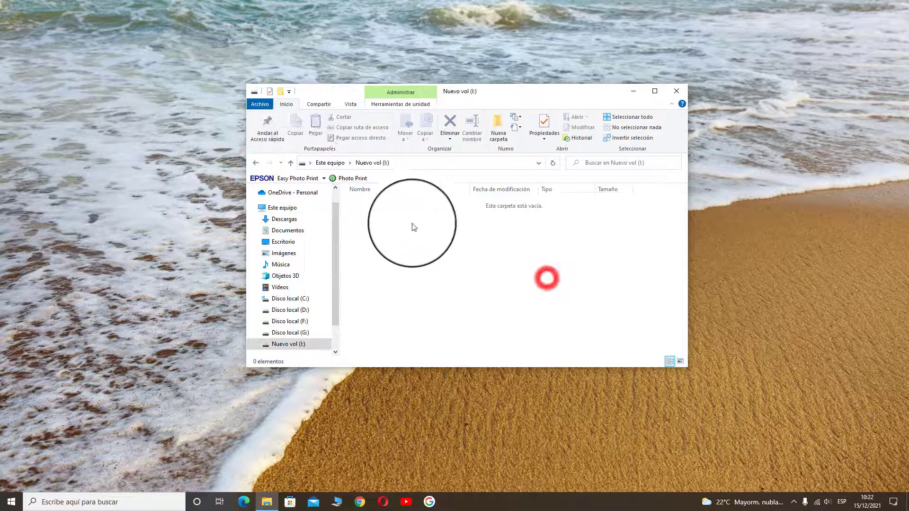
click(257, 164)
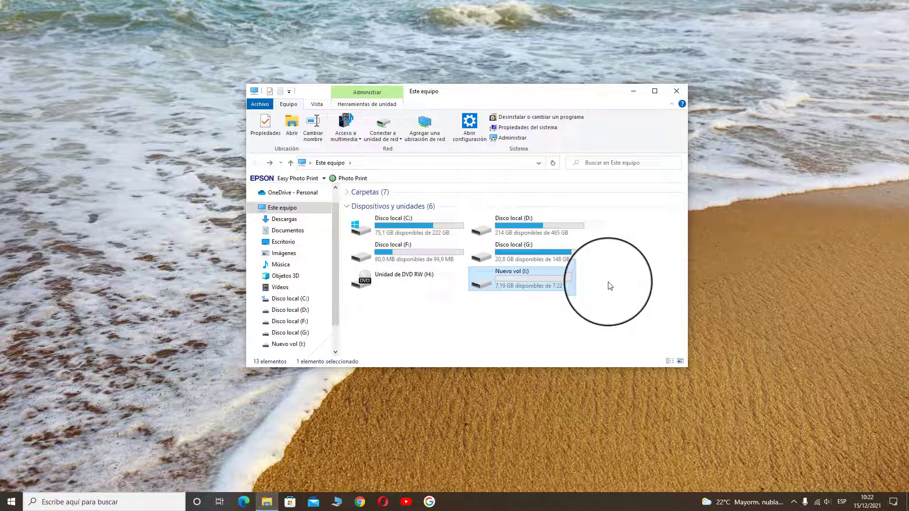
mouse_move(543, 281)
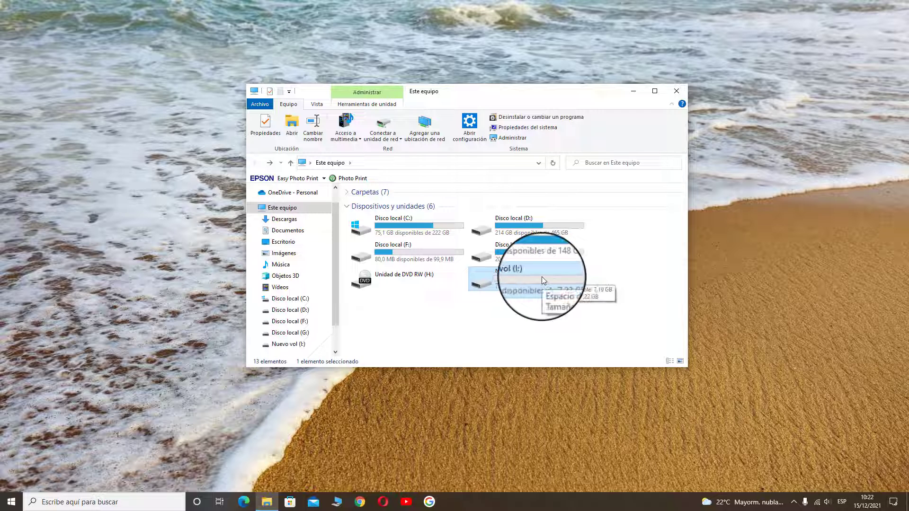